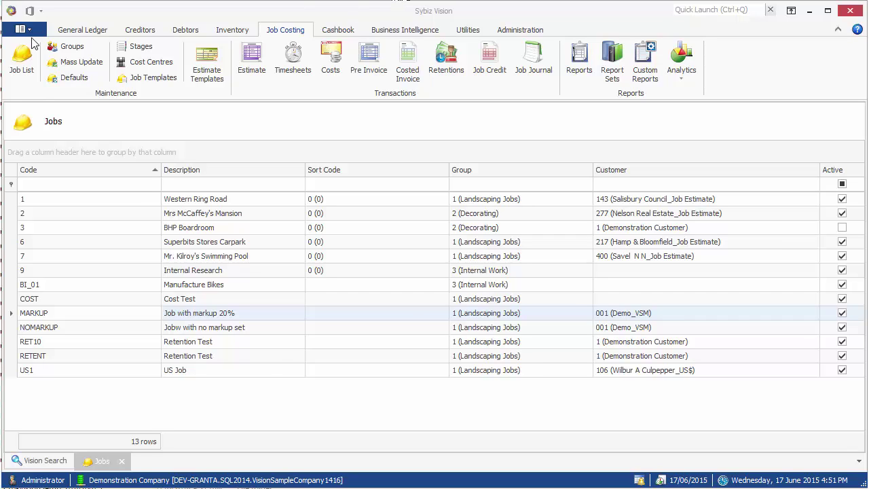
- In the Job Cost Category lookup list, view the markup settings of the EQU category and close it without changes
click(20, 30)
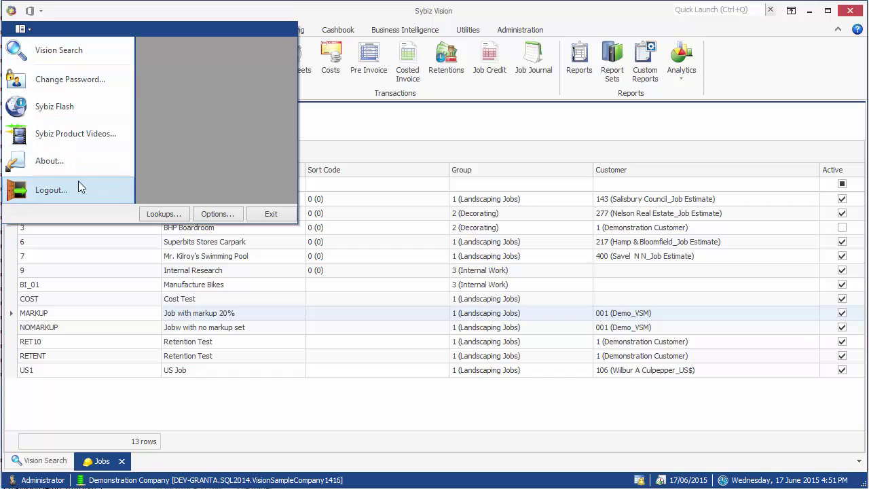
click(161, 214)
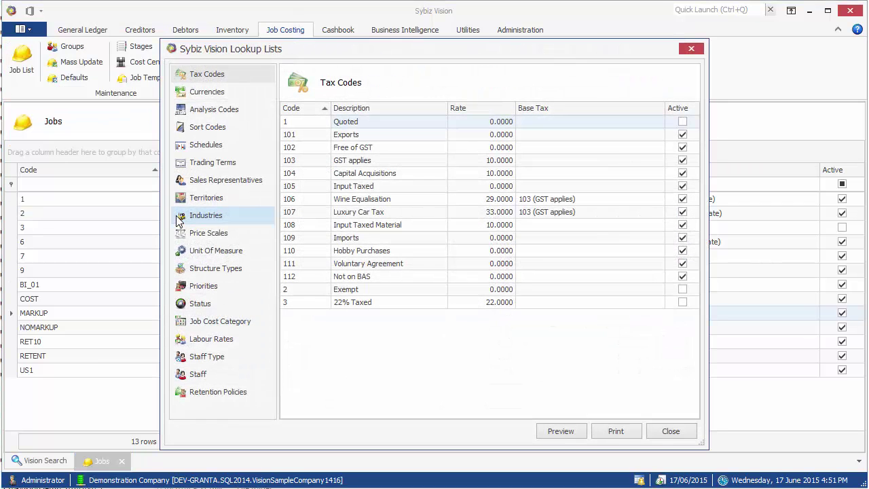
click(240, 324)
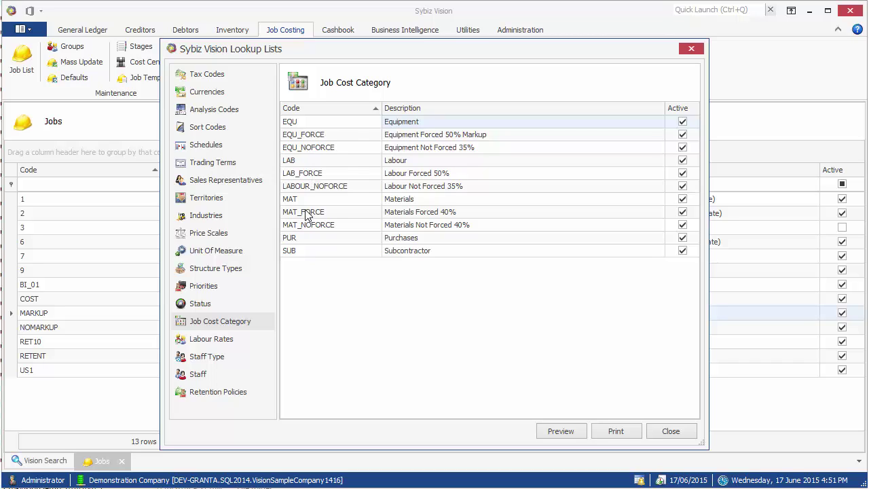
right_click(403, 129)
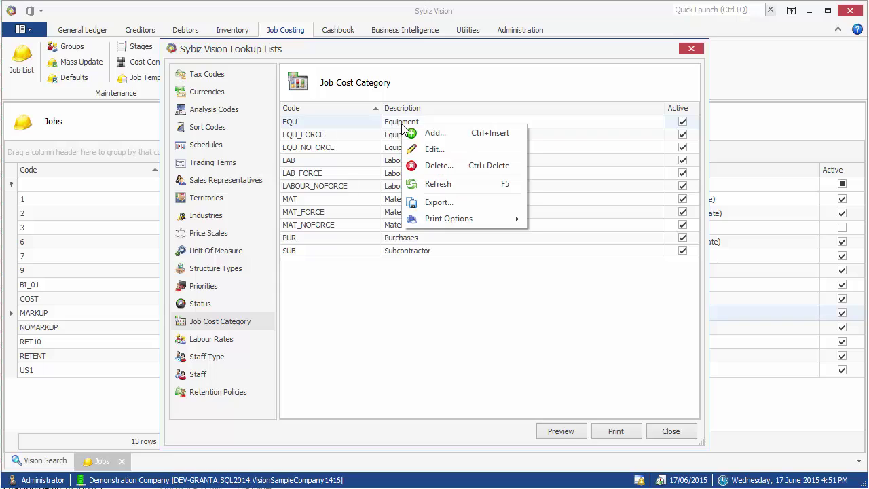
click(429, 148)
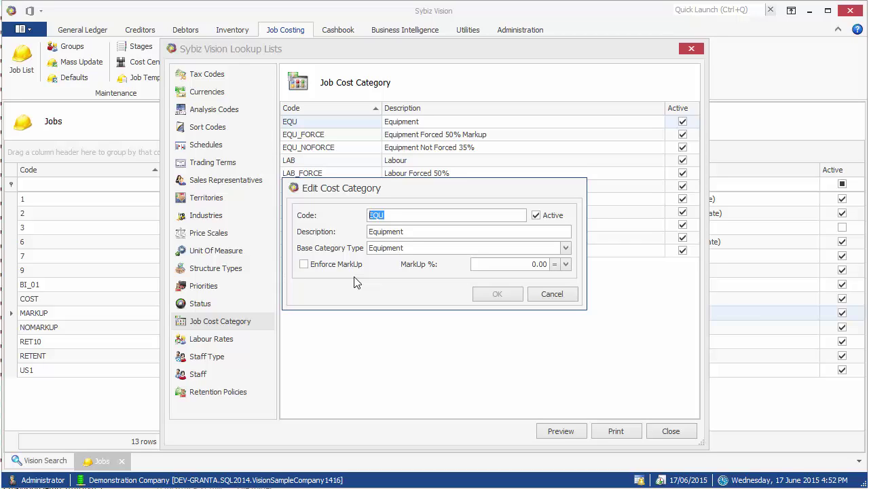
click(552, 295)
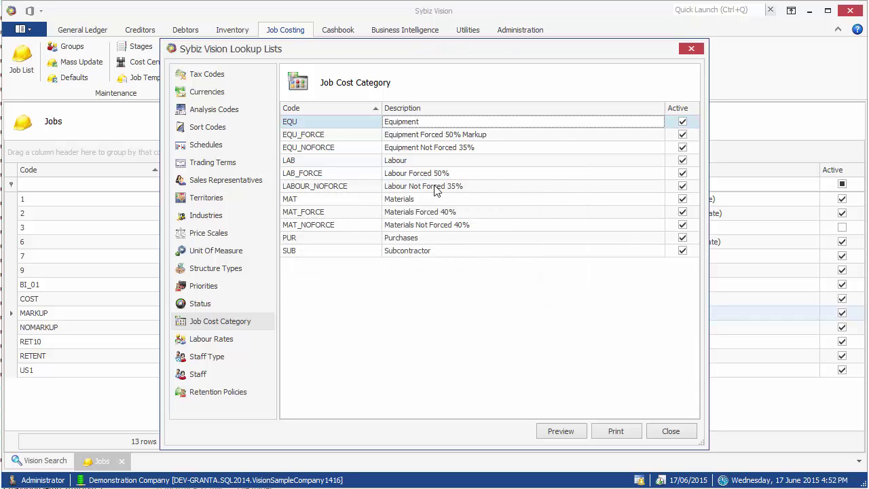
- View the enforced markup settings of the EQU_FORCE cost category and close it without changes
right_click(408, 136)
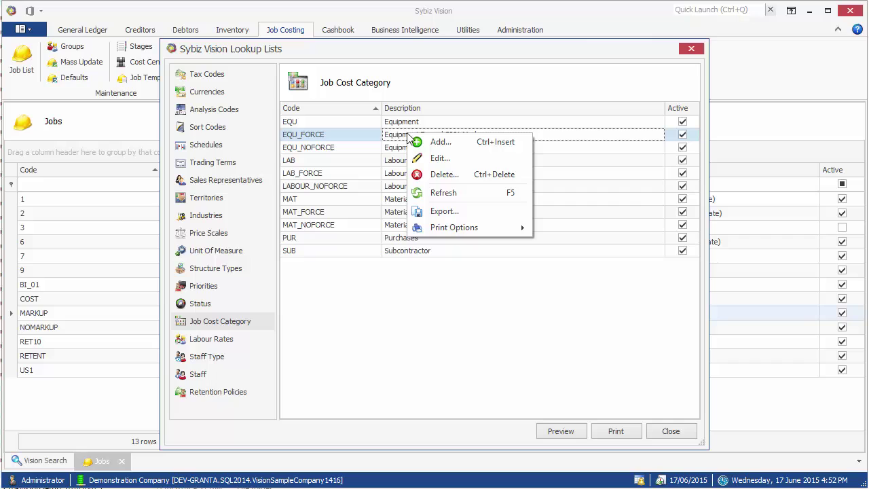
click(434, 159)
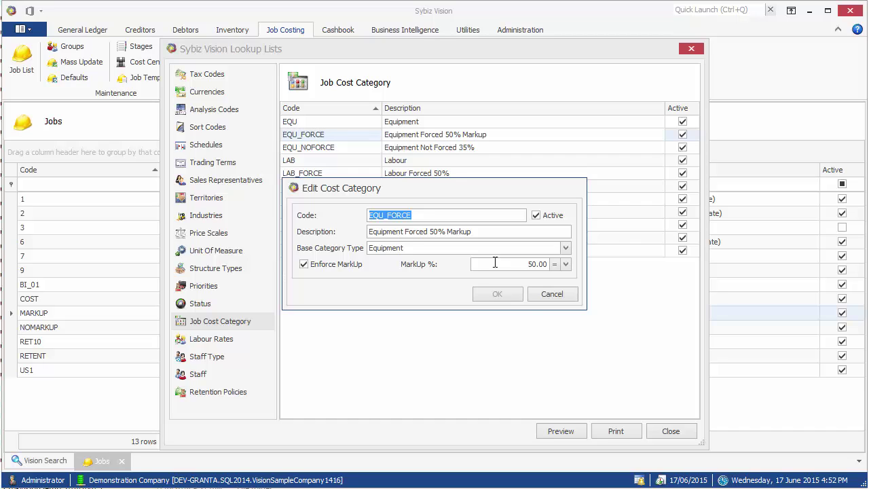
click(546, 296)
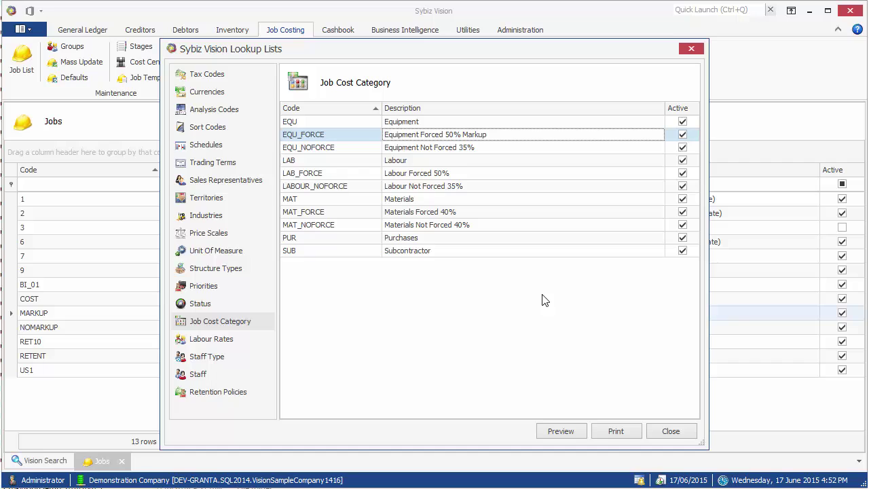
- Review the markup settings of the EQU_NOFORCE cost category without changing them, and close the lookup lists
double_click(433, 152)
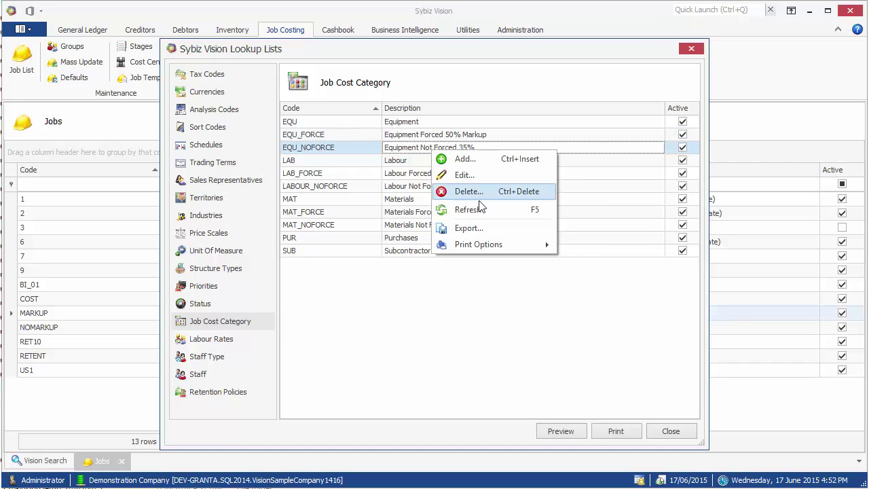
click(469, 175)
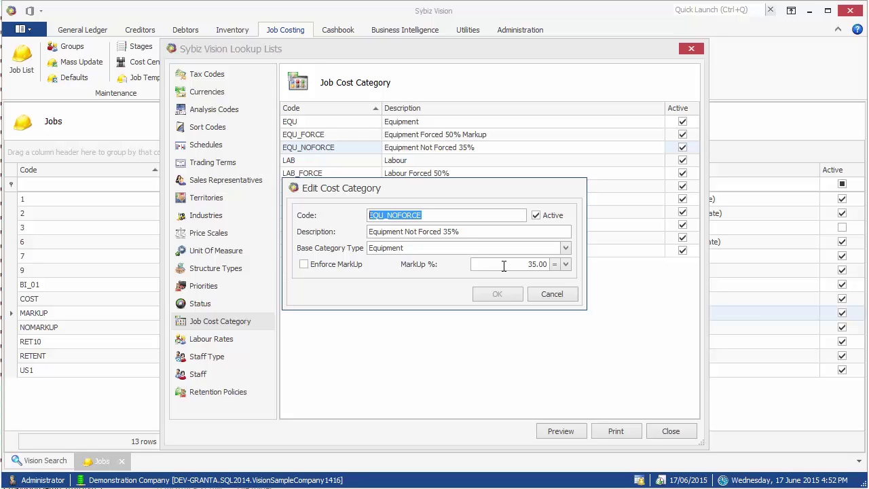
click(553, 294)
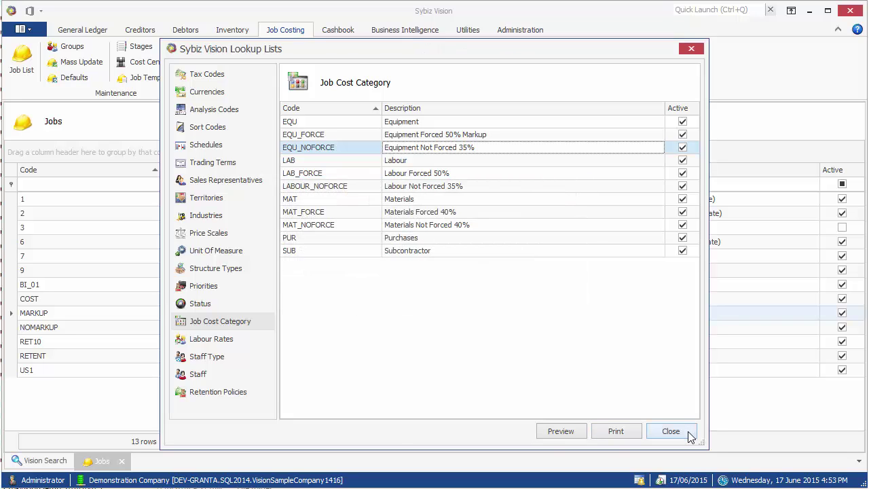
click(665, 430)
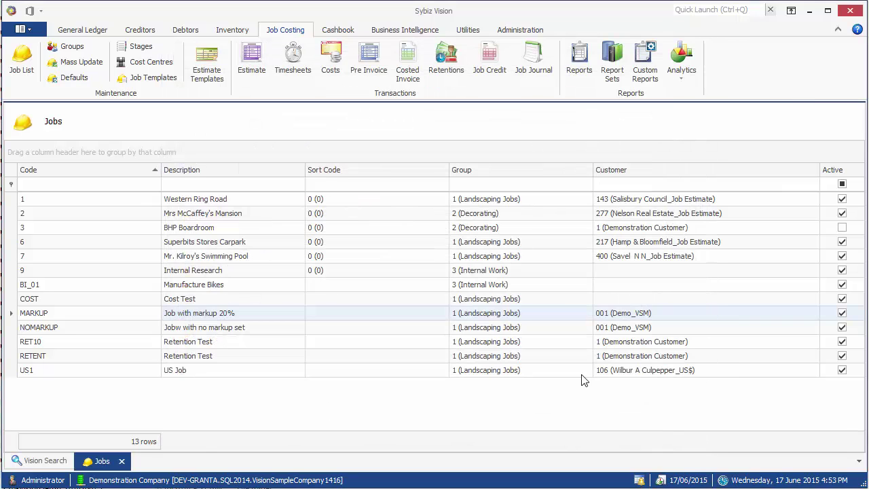
- Review the mark-up percentages in the NOMARKUP job's details and close the job without changes
right_click(77, 330)
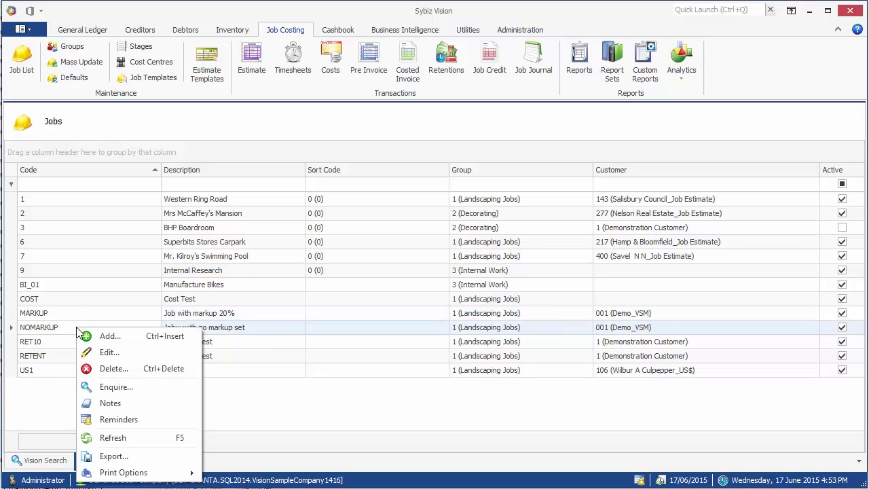
click(107, 353)
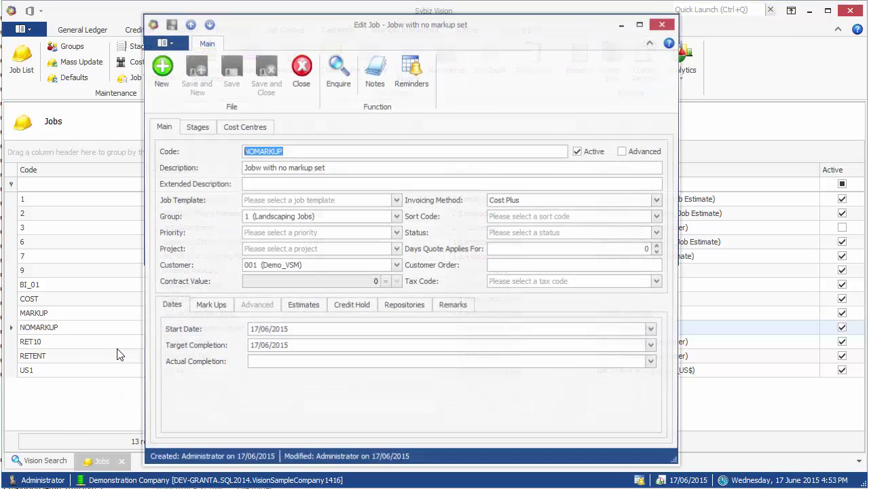
click(219, 308)
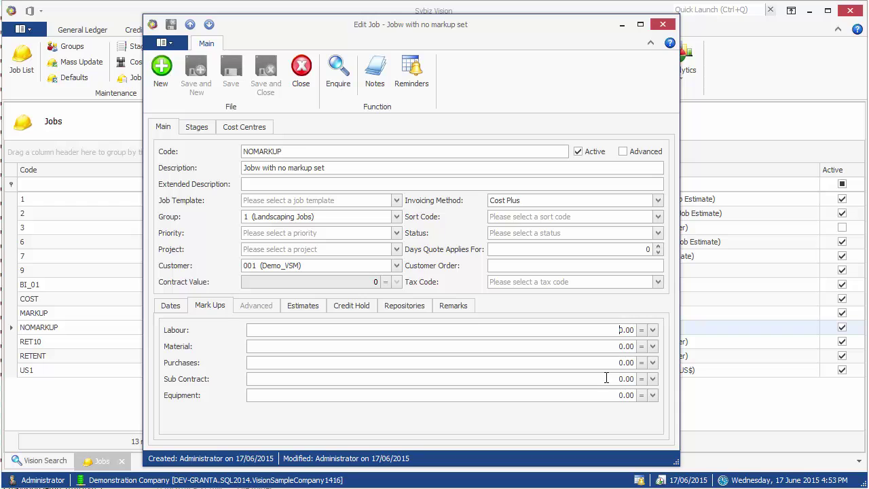
click(301, 71)
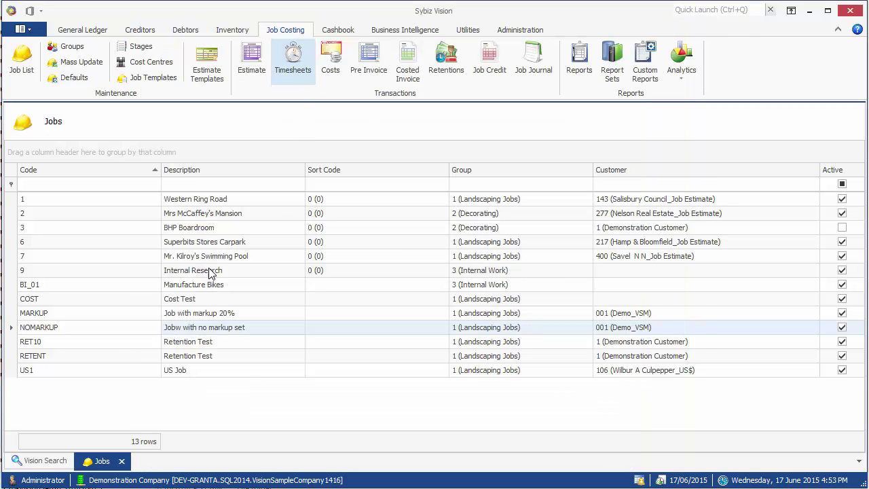
- Review the mark-up percentages in the MARKUP job's details and close the job without changes
right_click(83, 313)
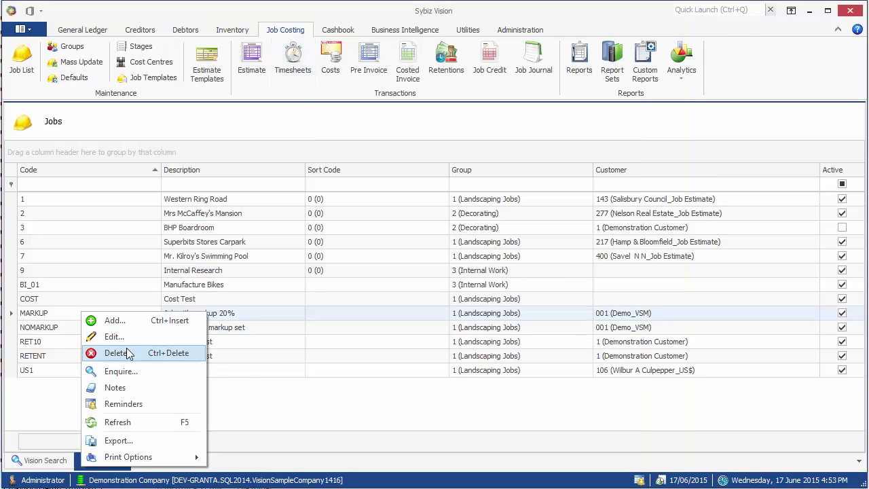
click(114, 336)
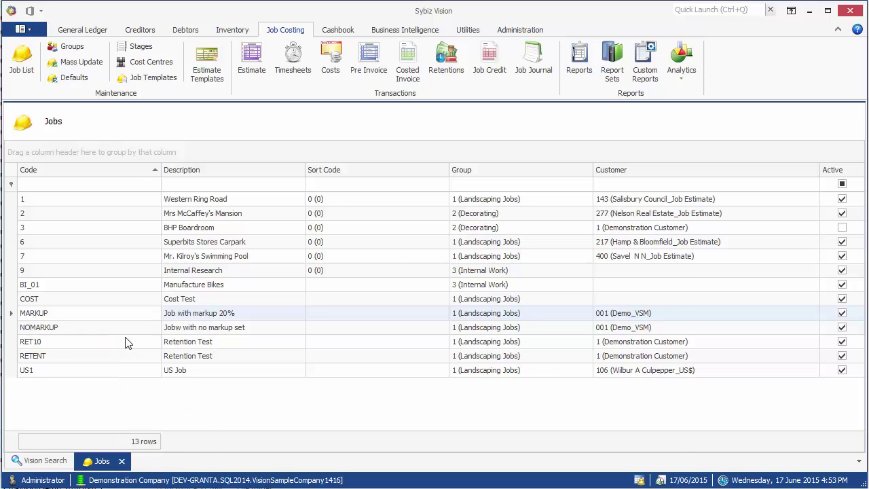
click(224, 310)
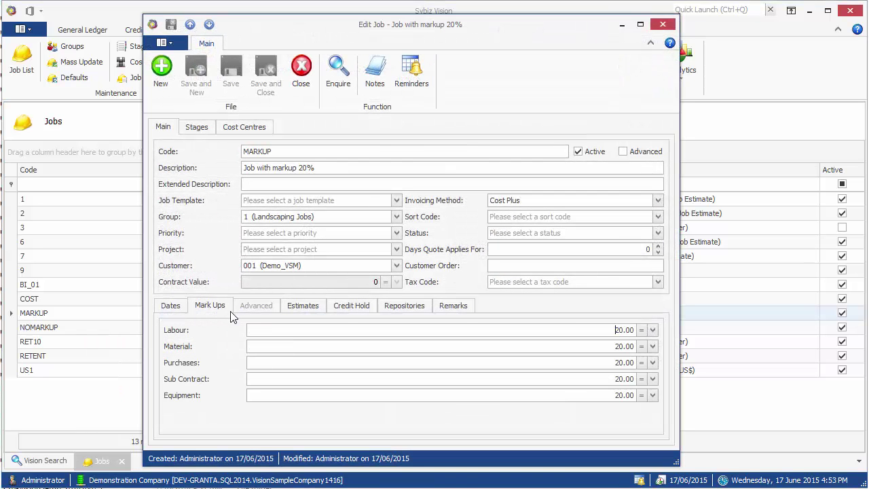
click(302, 76)
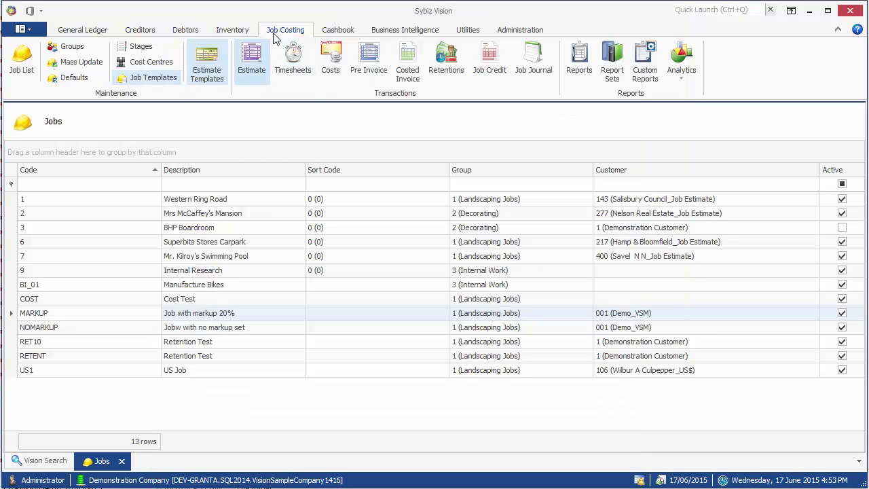
- Open the saved job cost transaction for the NOMARKUP job to examine the charge and markup of each cost line
click(330, 59)
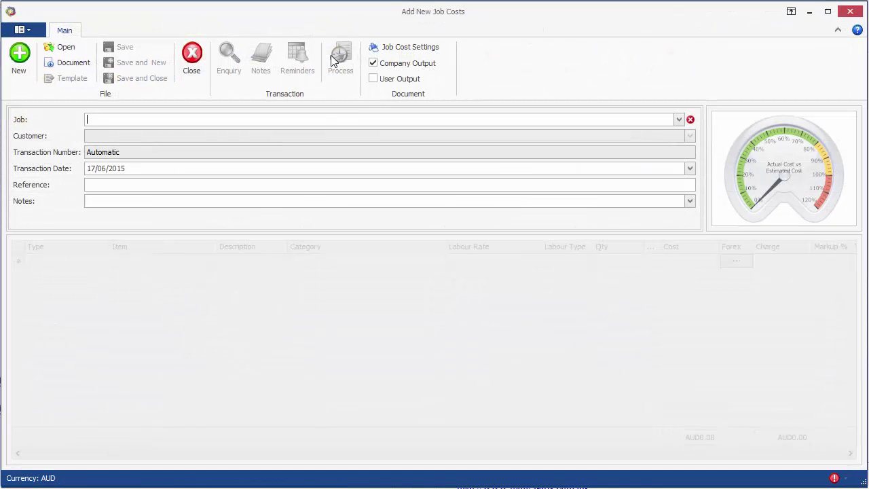
click(66, 49)
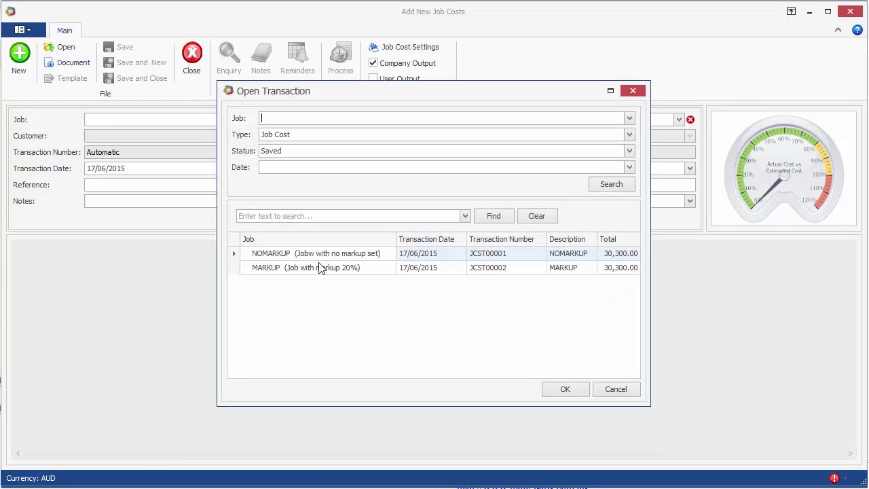
click(320, 256)
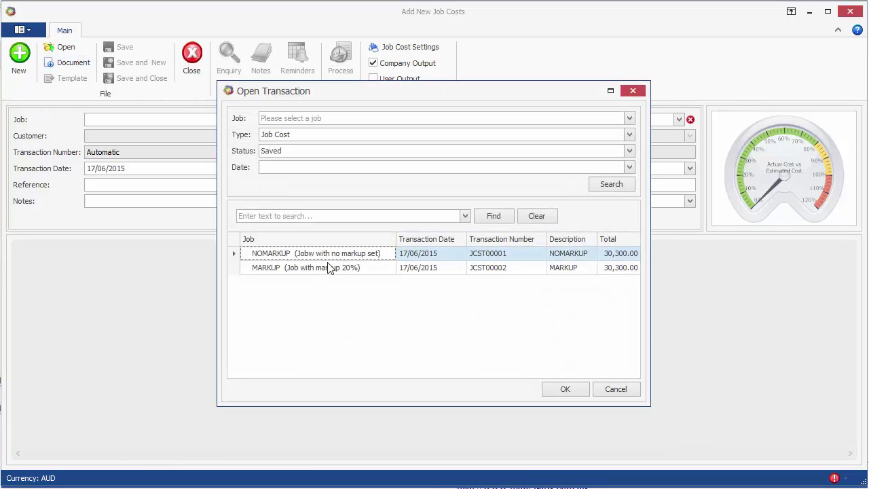
click(563, 389)
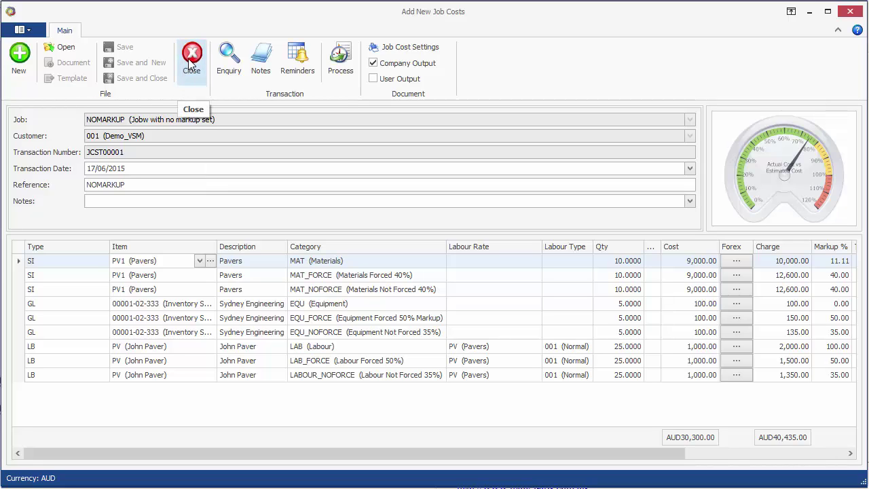
- Clear the job filter in the saved transaction search and open the job cost transaction for the MARKUP job
click(66, 48)
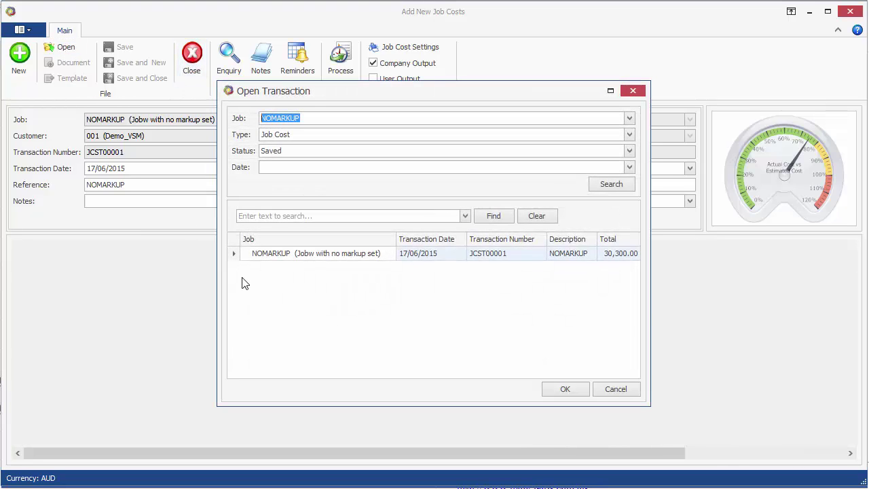
right_click(313, 114)
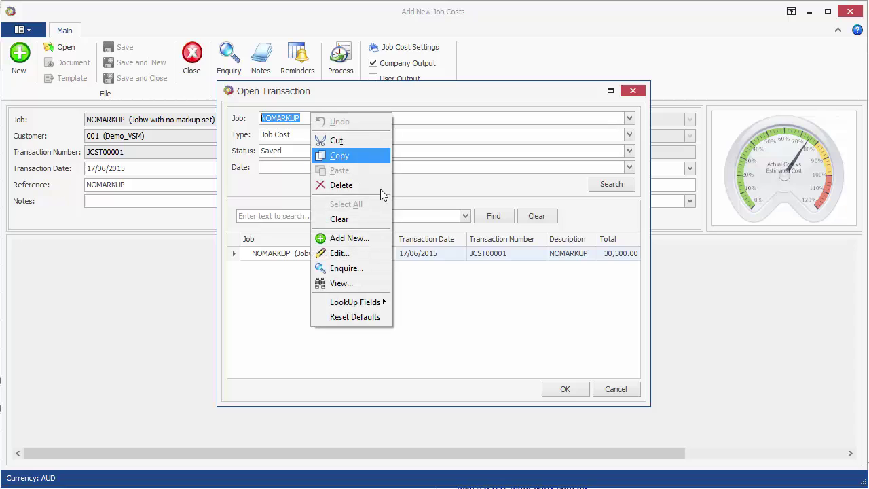
click(357, 219)
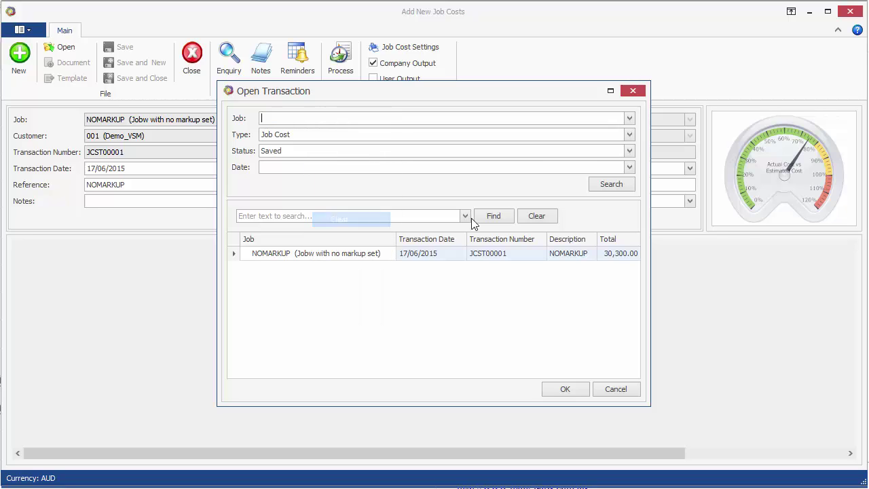
click(610, 184)
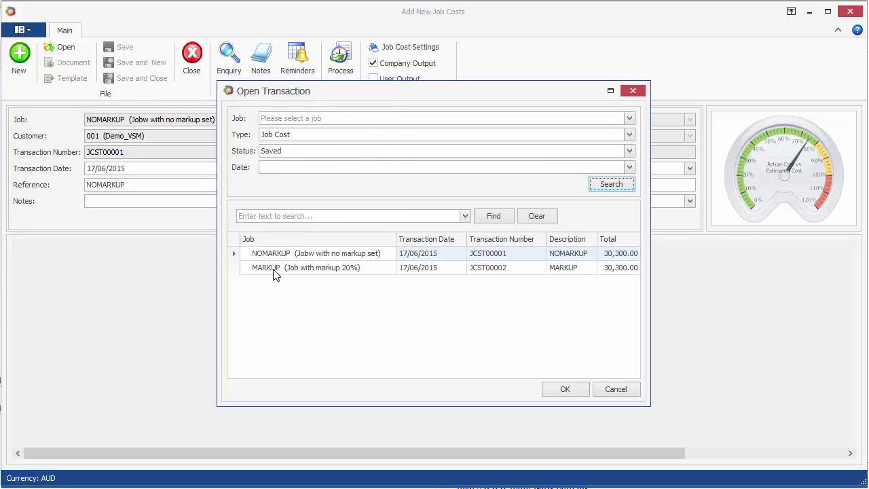
click(275, 269)
click(565, 389)
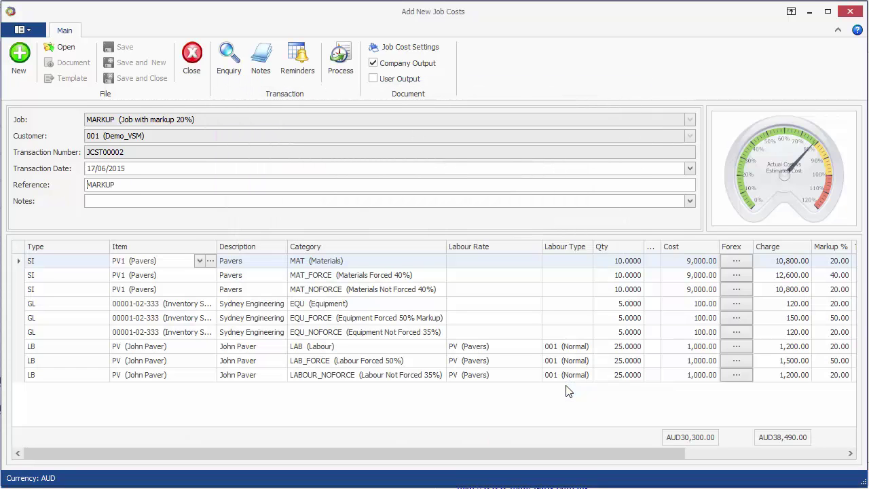